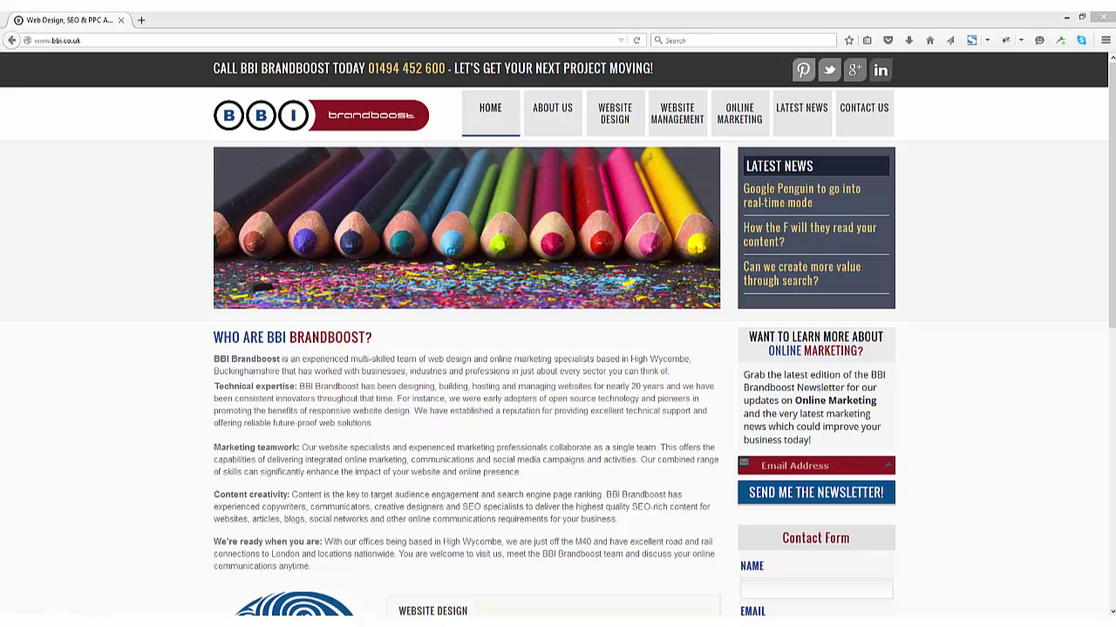
Switch to the Chrome window showing the logged-in DNN session on the BBI Brandboost home page
mouse_move(228, 620)
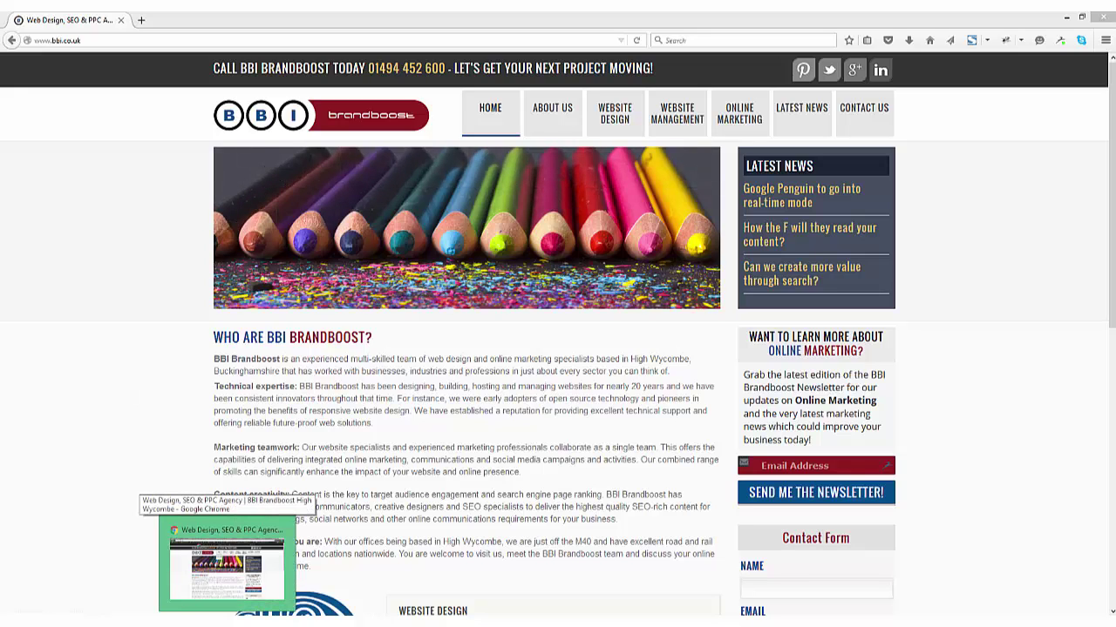
left_click(225, 566)
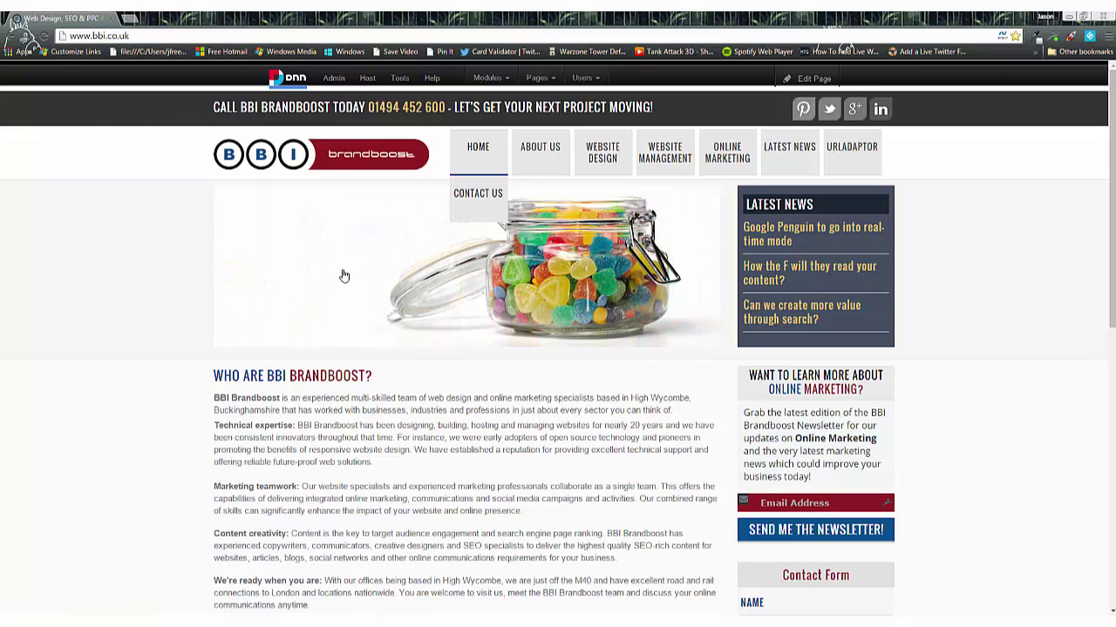
Go to the How to find us page under Contact Us in the site navigation
mouse_move(478, 196)
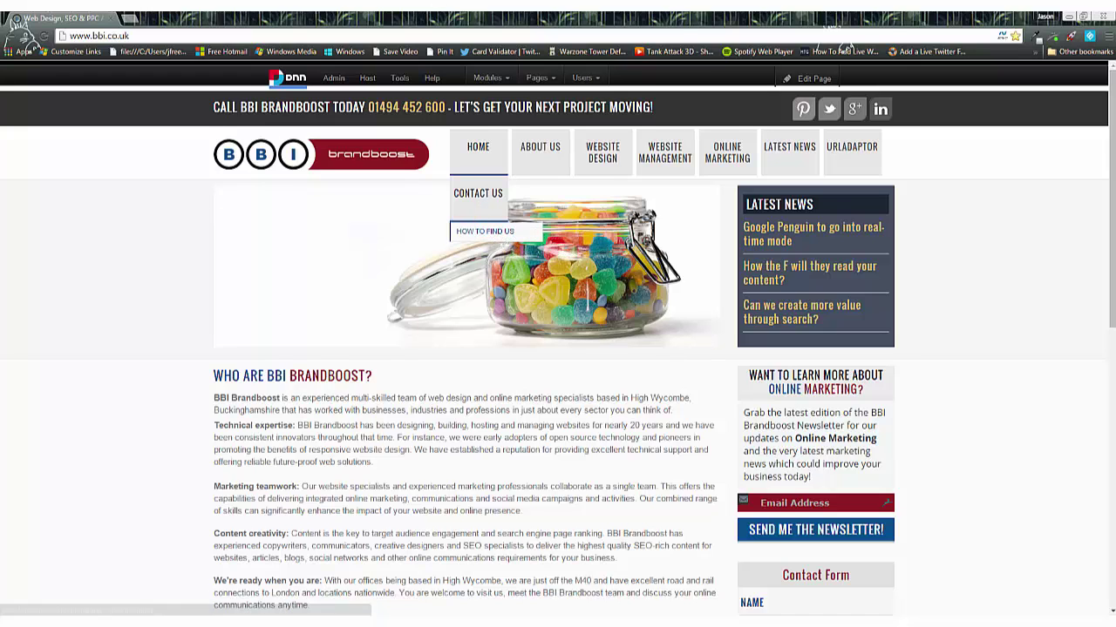
key("alt+Tab")
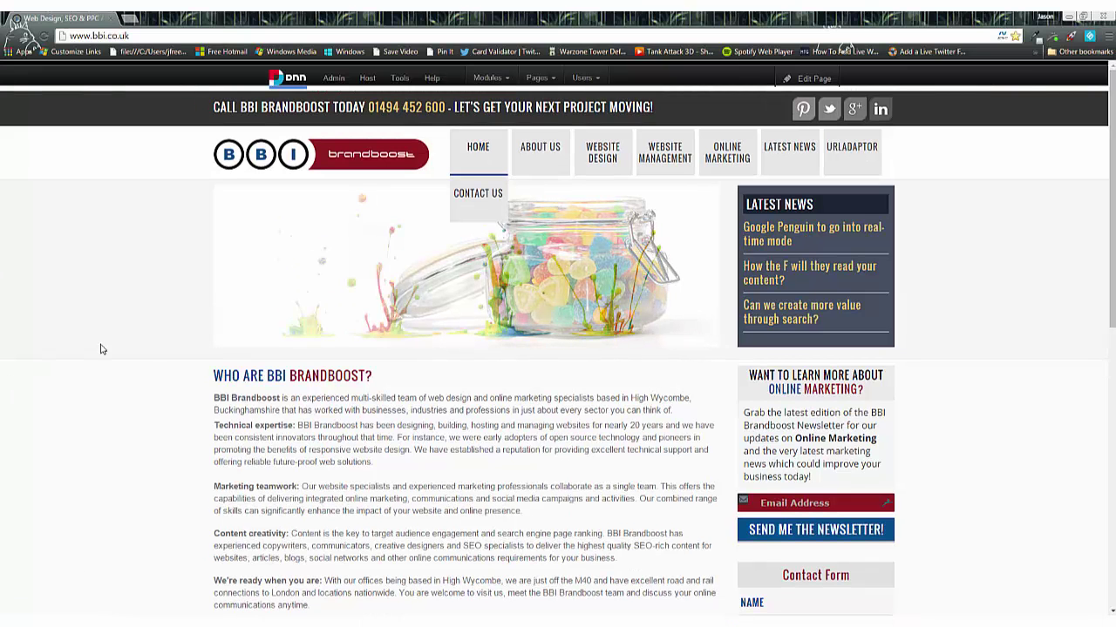
mouse_move(475, 229)
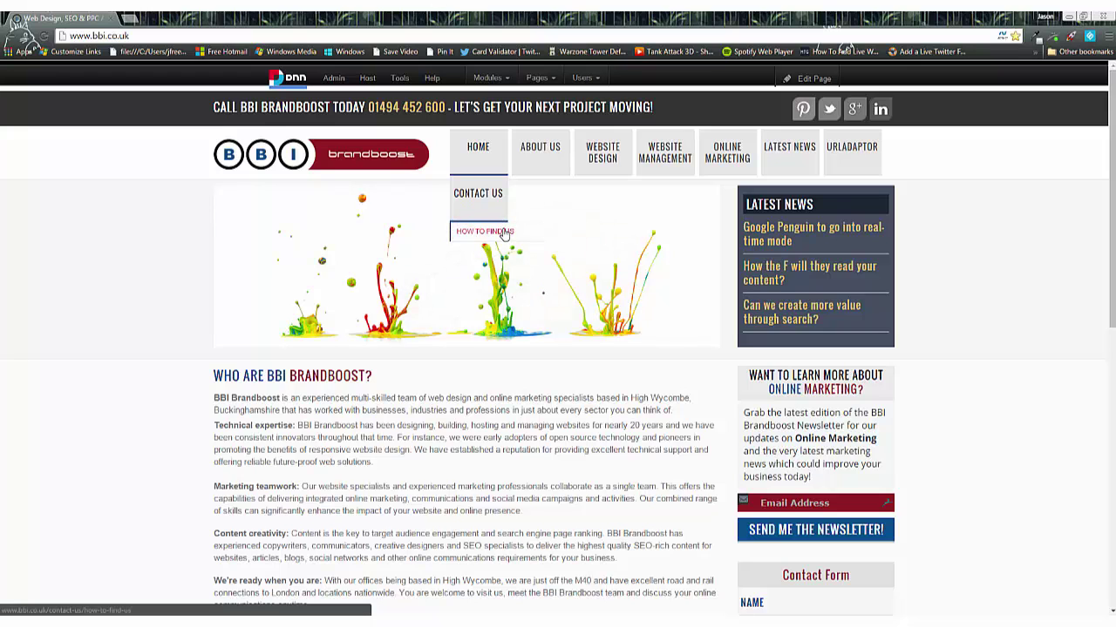
left_click(503, 232)
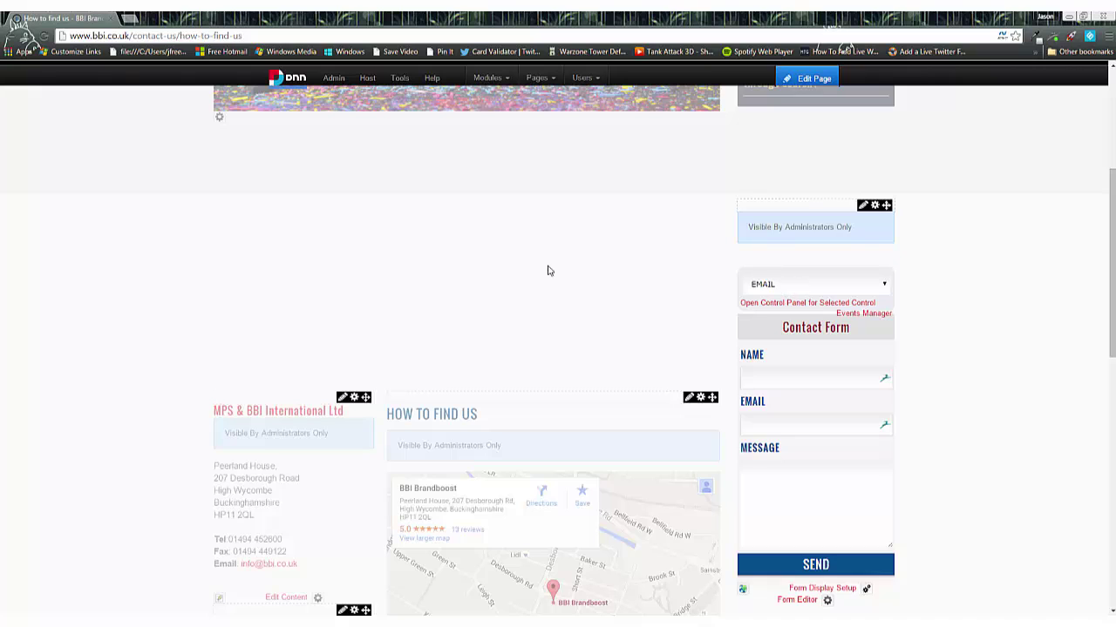
Drag an HTML module from the Common category into the SideBar pane above the contact form
scroll(349, 249, "up", 1)
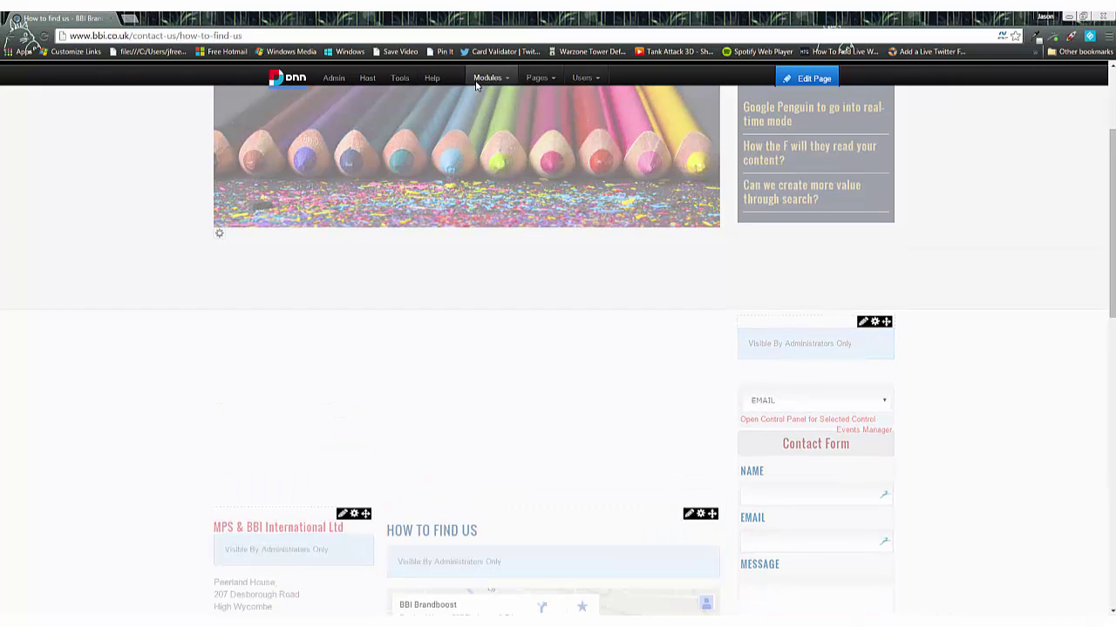
mouse_move(490, 81)
left_click(510, 110)
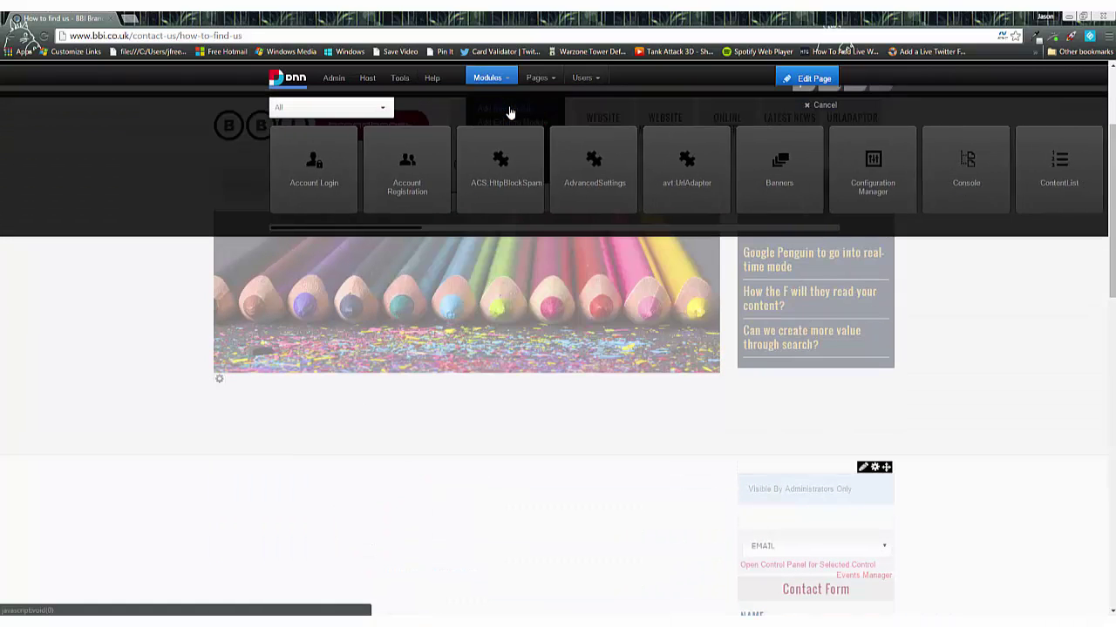
left_click(307, 109)
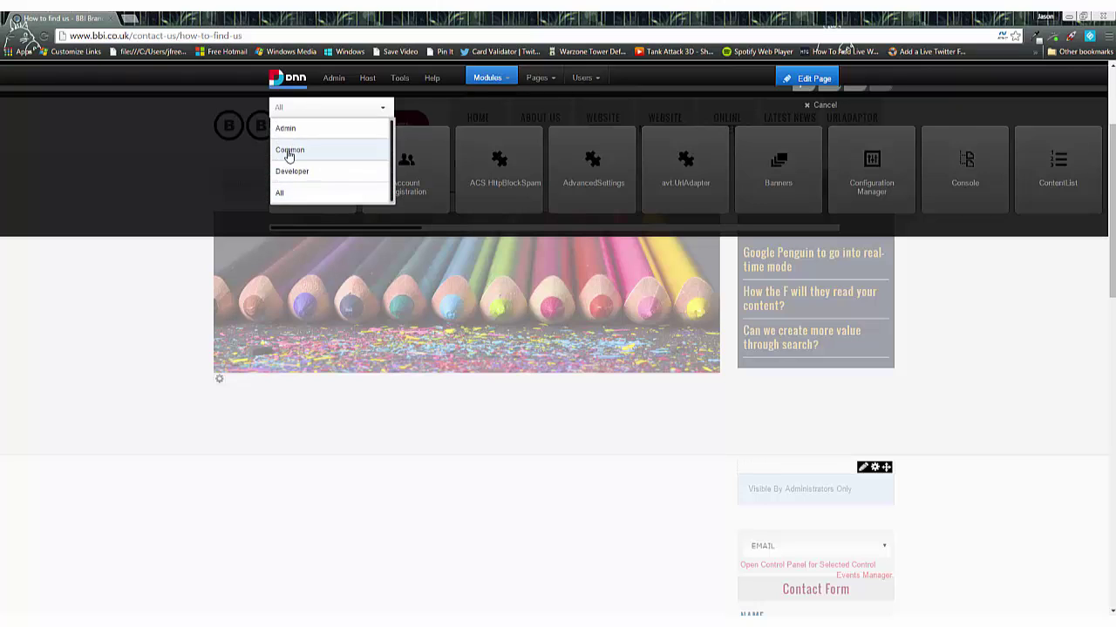
left_click(289, 147)
left_click_drag(315, 174, 811, 499)
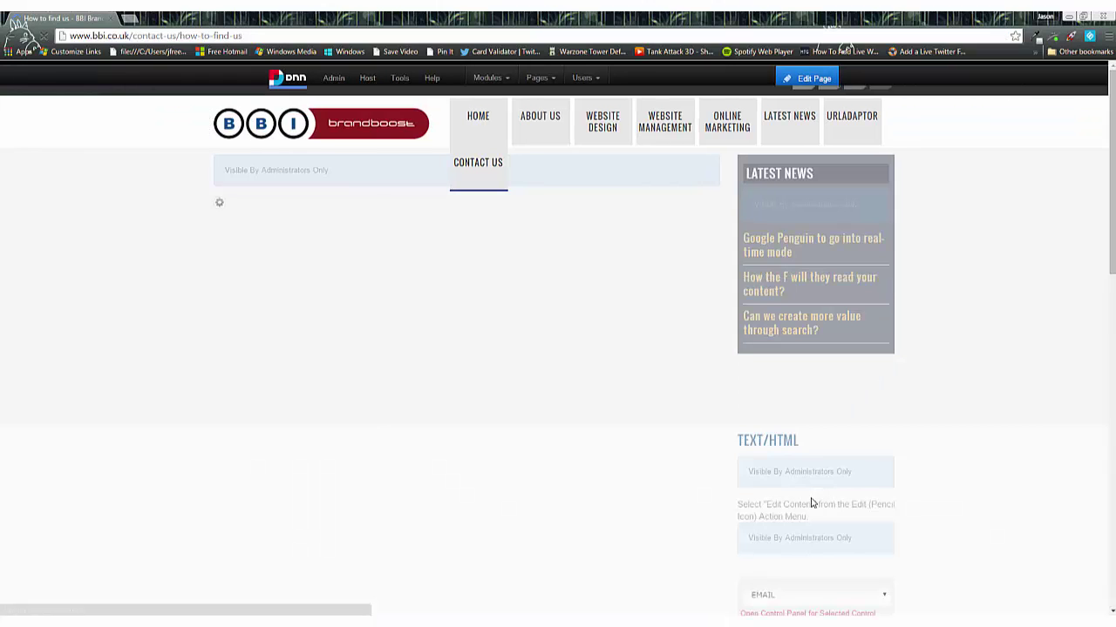
scroll(503, 448, "down", 3)
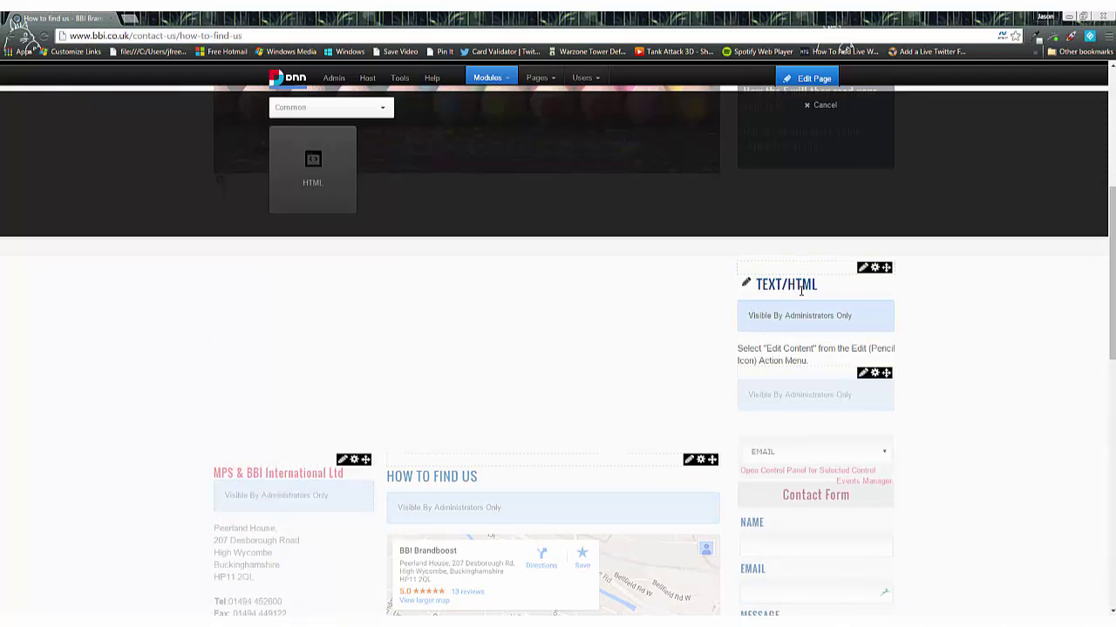
mouse_move(866, 272)
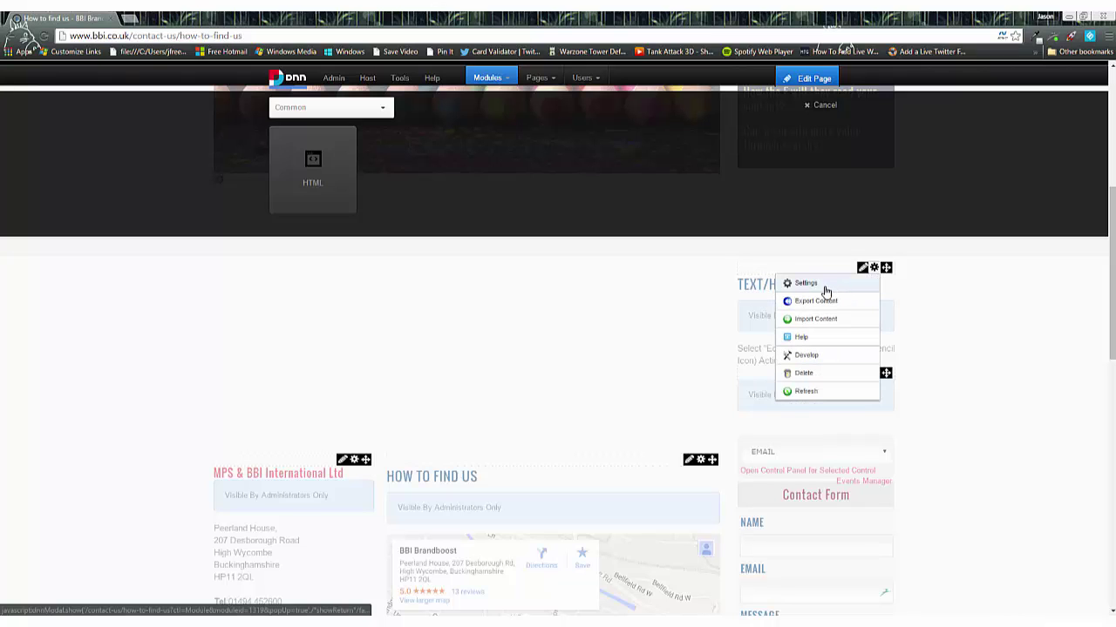
Change the new module's title in its Settings to 'Download directions' and update
left_click(806, 284)
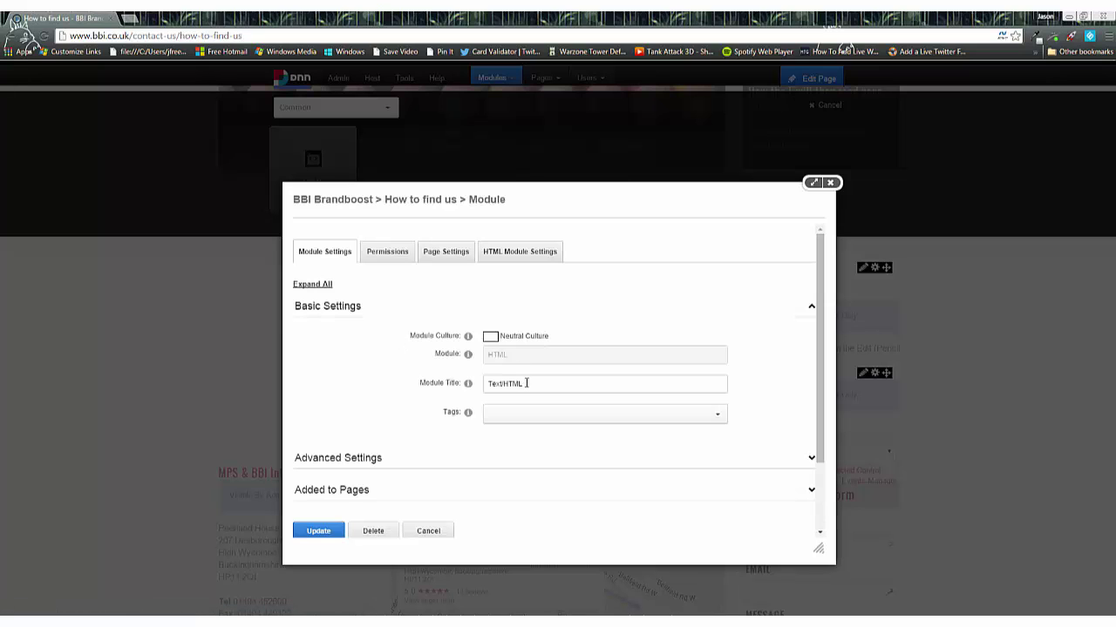
left_click_drag(527, 383, 492, 385)
key("BackSpace")
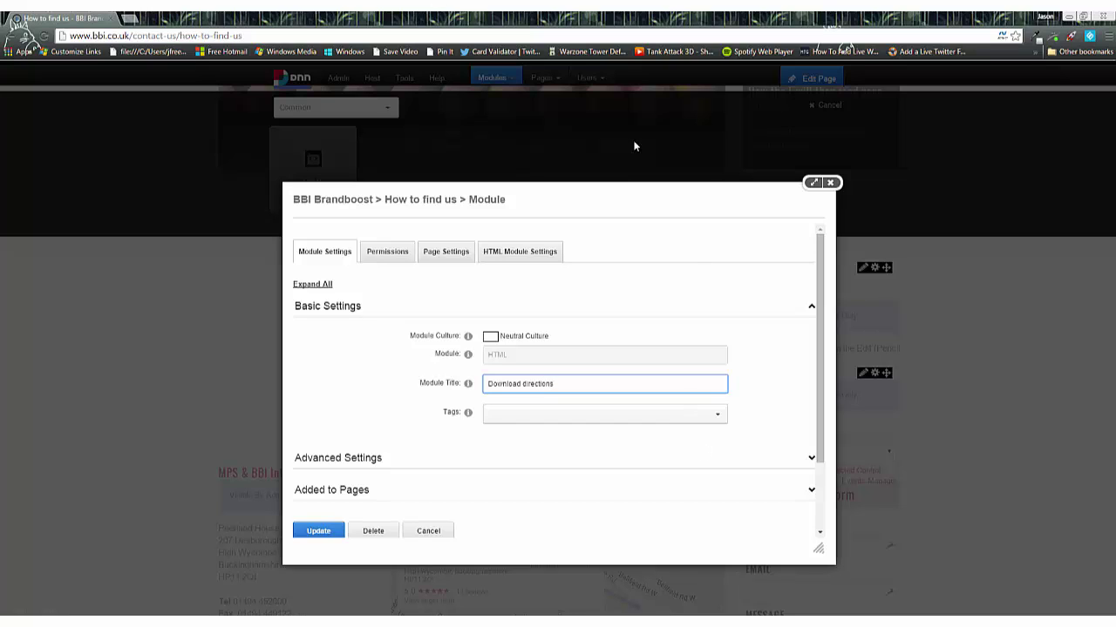
left_click(321, 530)
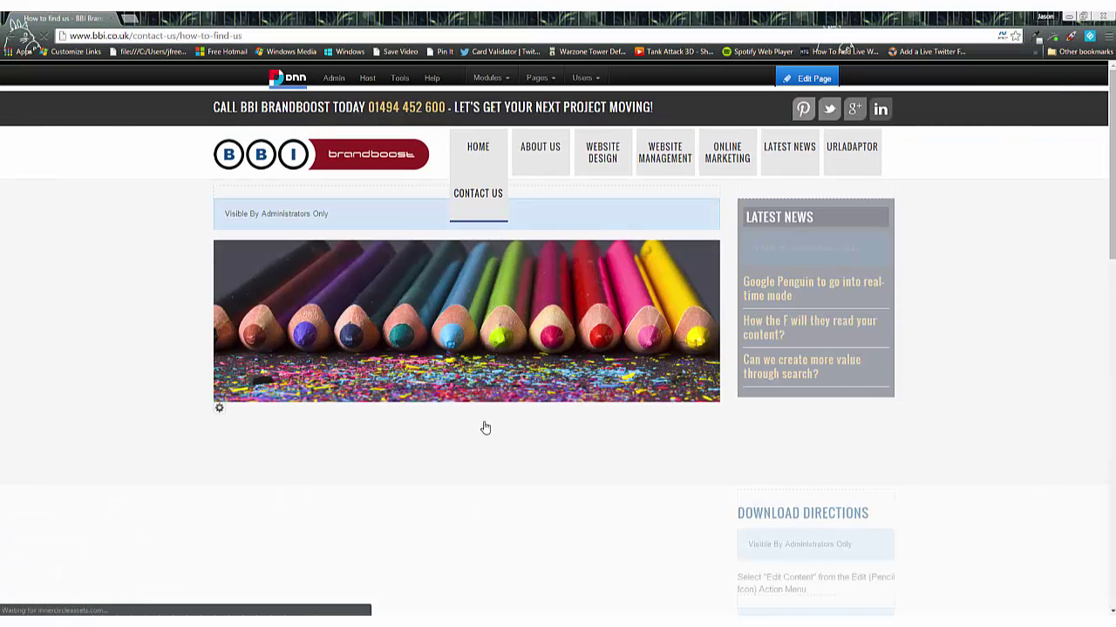
Replace the module's placeholder with the text 'Download directions to our offices' and save
scroll(600, 413, "down", 2)
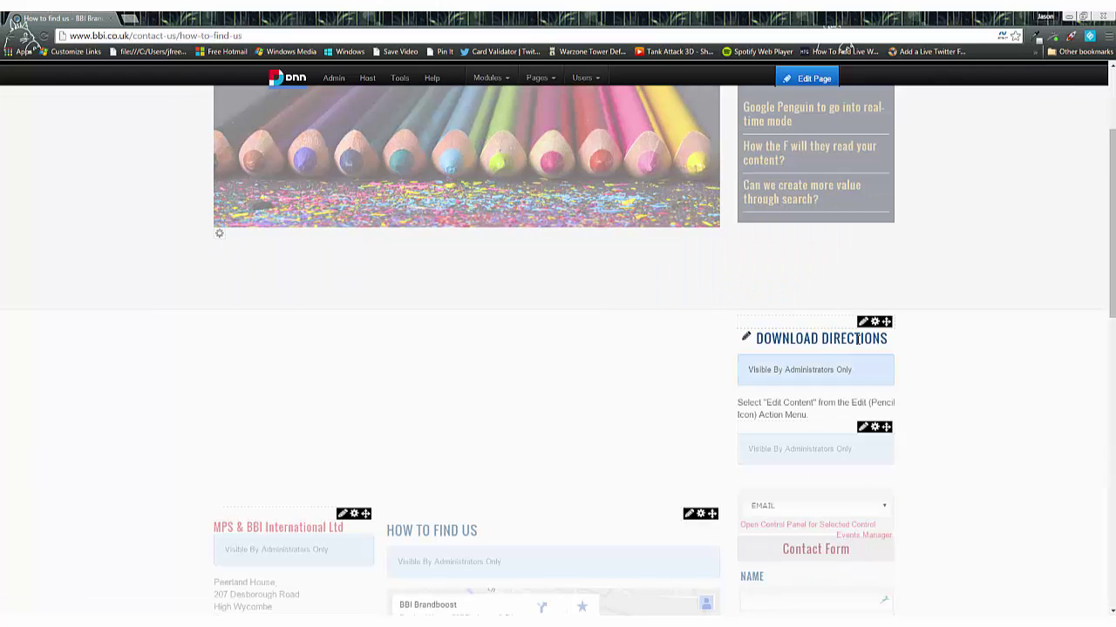
mouse_move(863, 322)
left_click(800, 337)
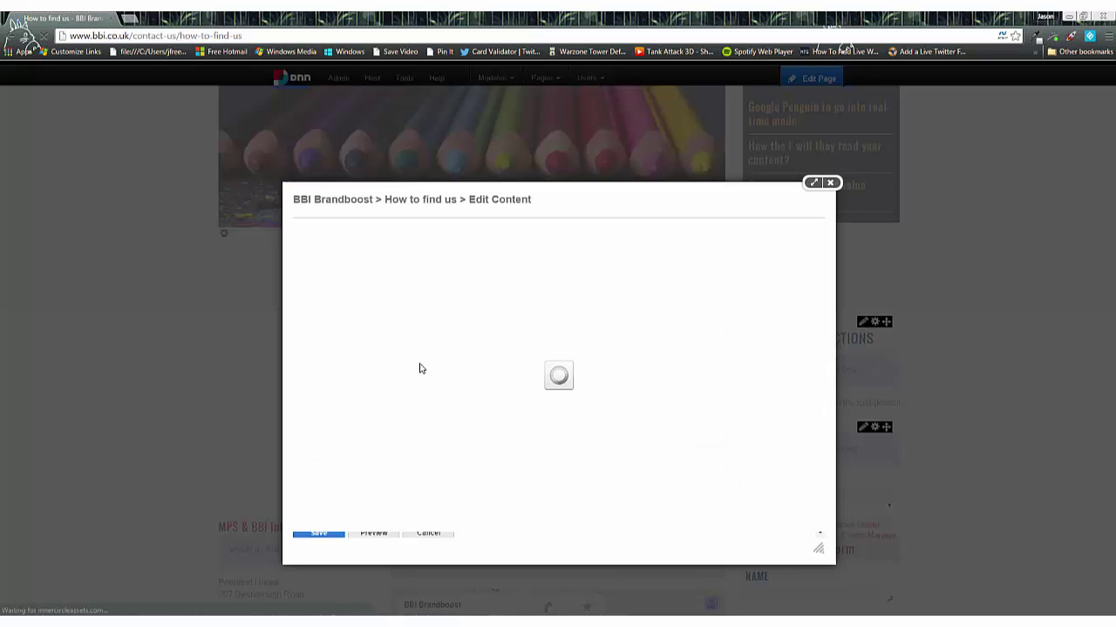
type("Dow")
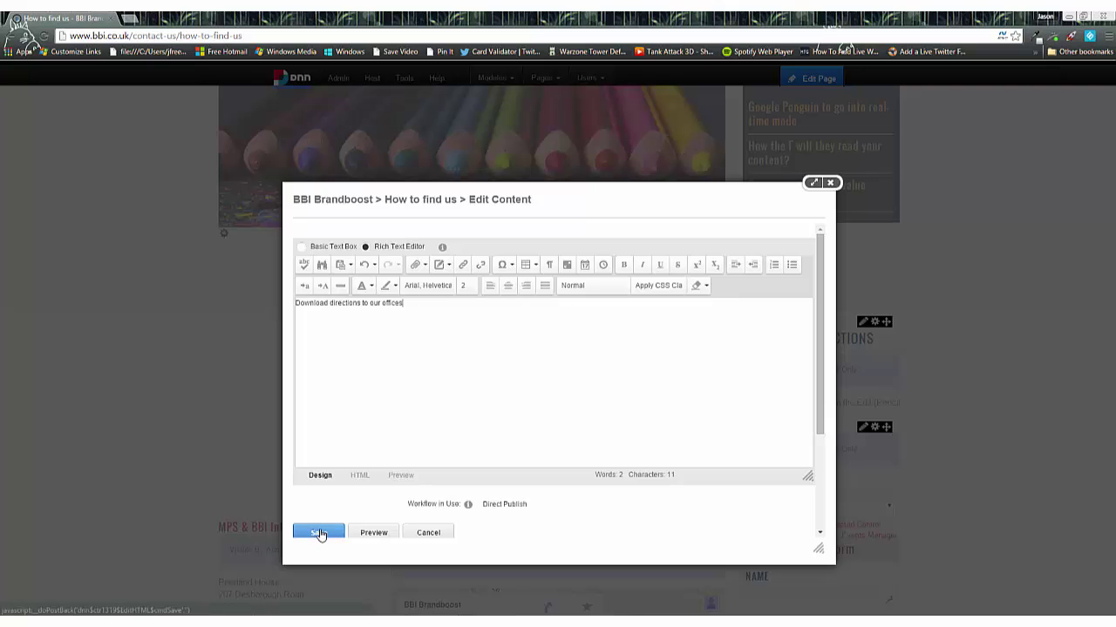
left_click(317, 533)
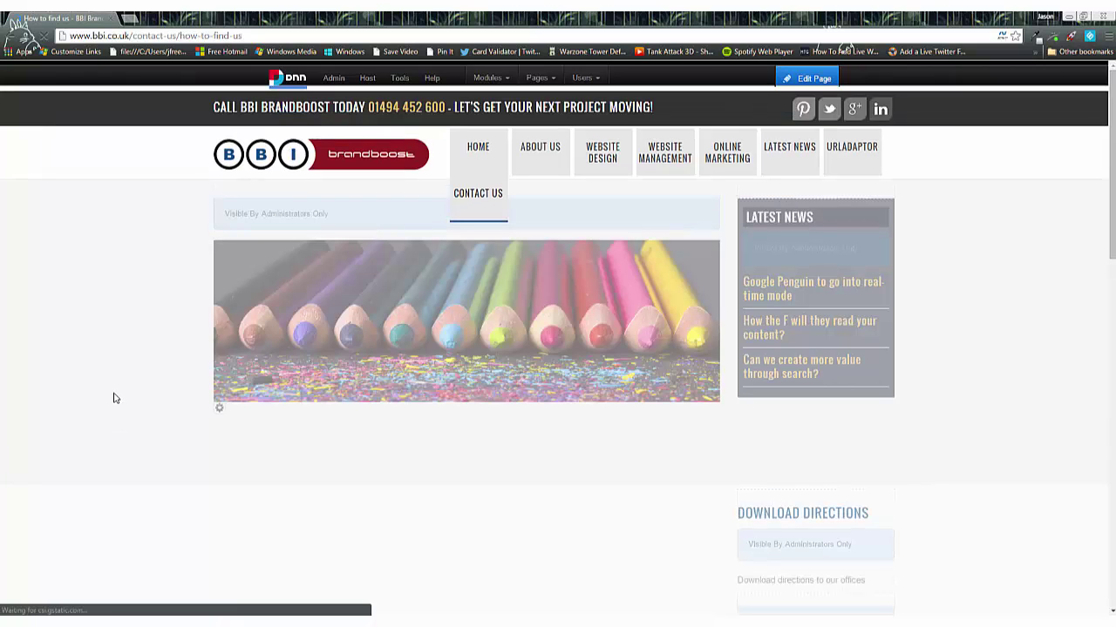
Close edit mode to view the page with the new Download directions module
scroll(129, 401, "down", 2)
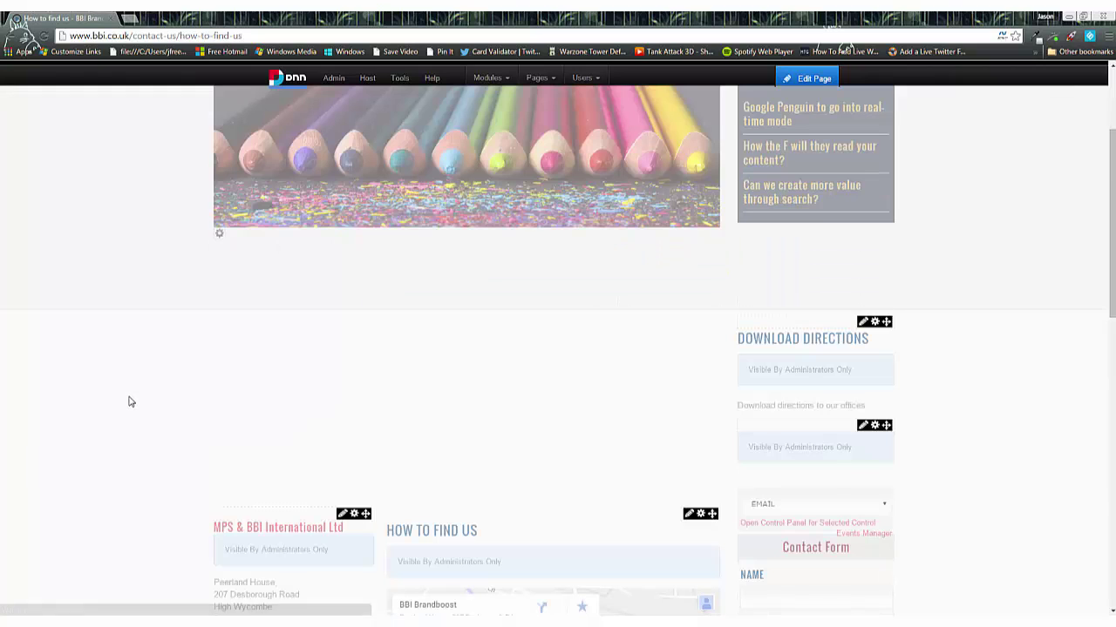
scroll(181, 397, "down", 1)
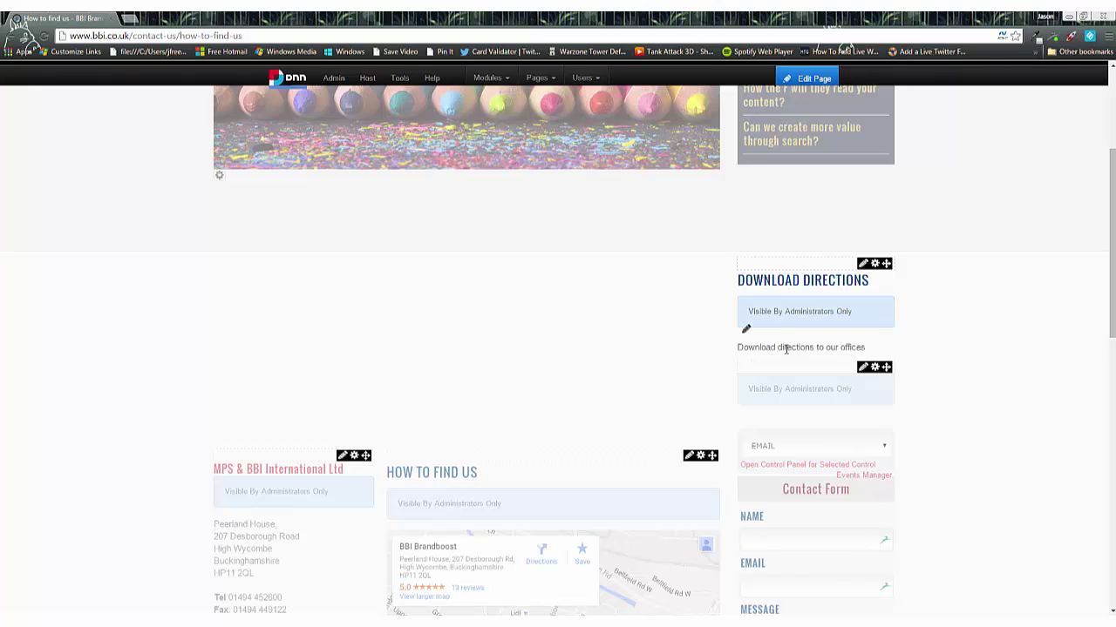
scroll(787, 353, "up", 3)
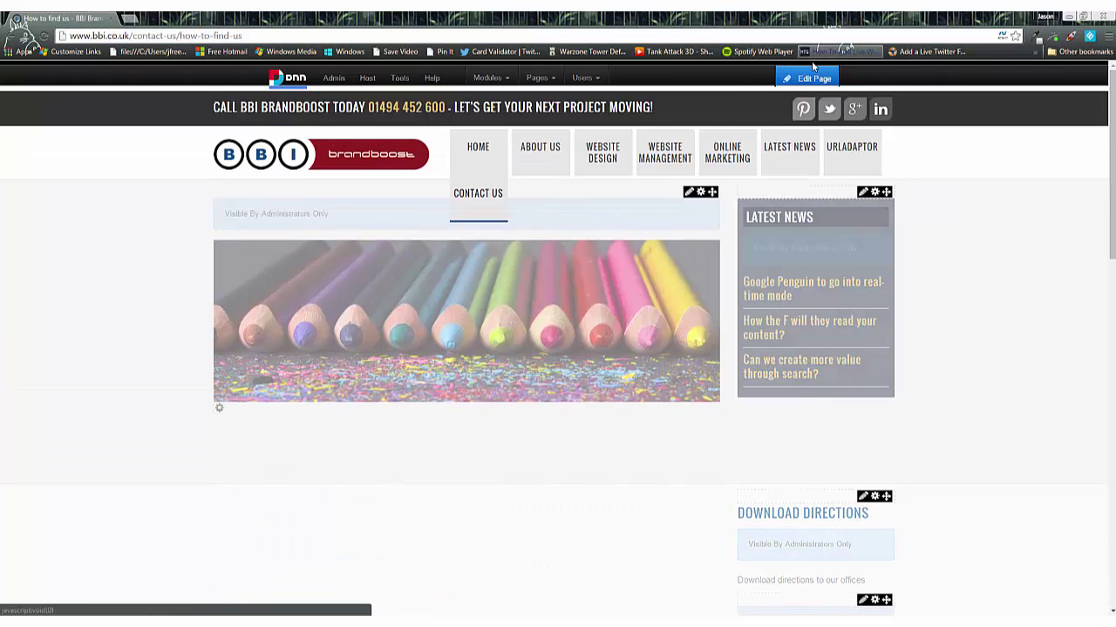
mouse_move(811, 80)
left_click(796, 113)
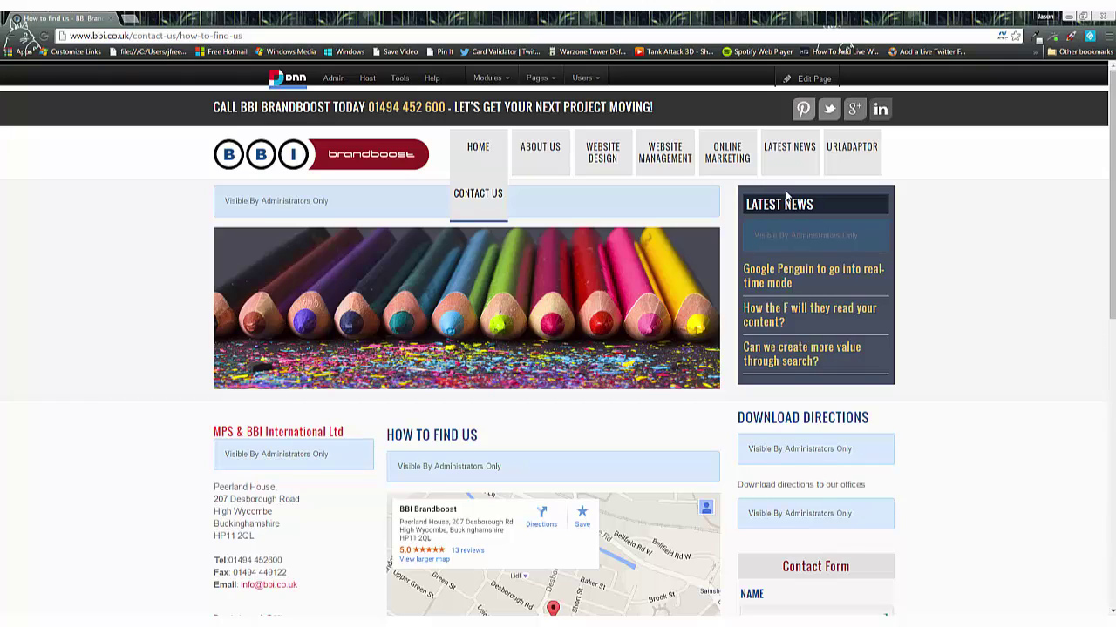
Put the How to find us page back into edit mode with Edit This Page
mouse_move(800, 80)
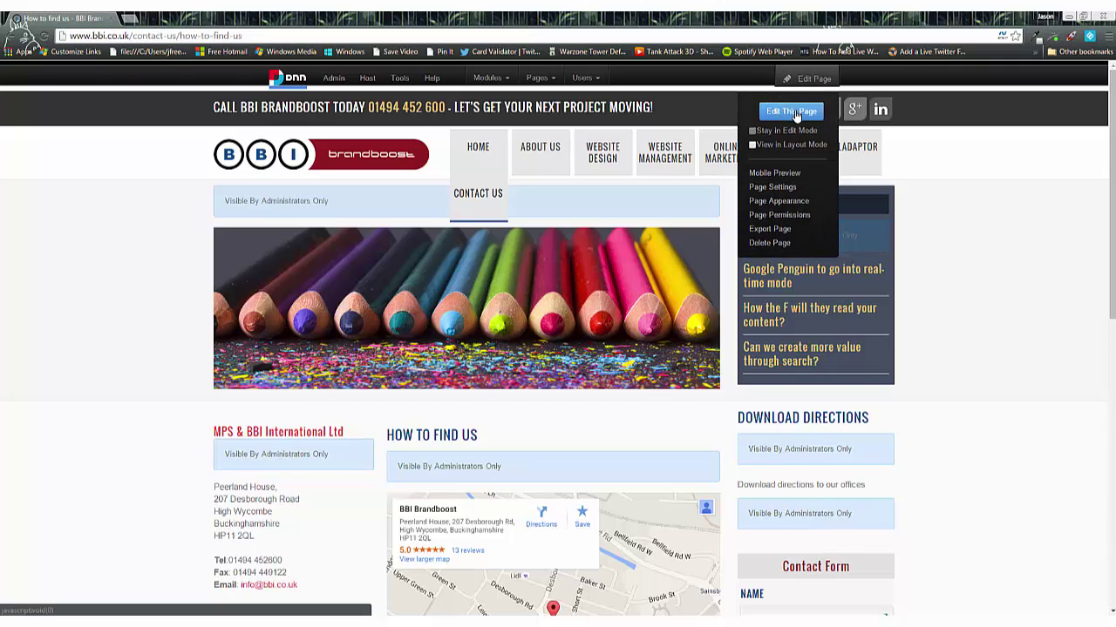
left_click(794, 113)
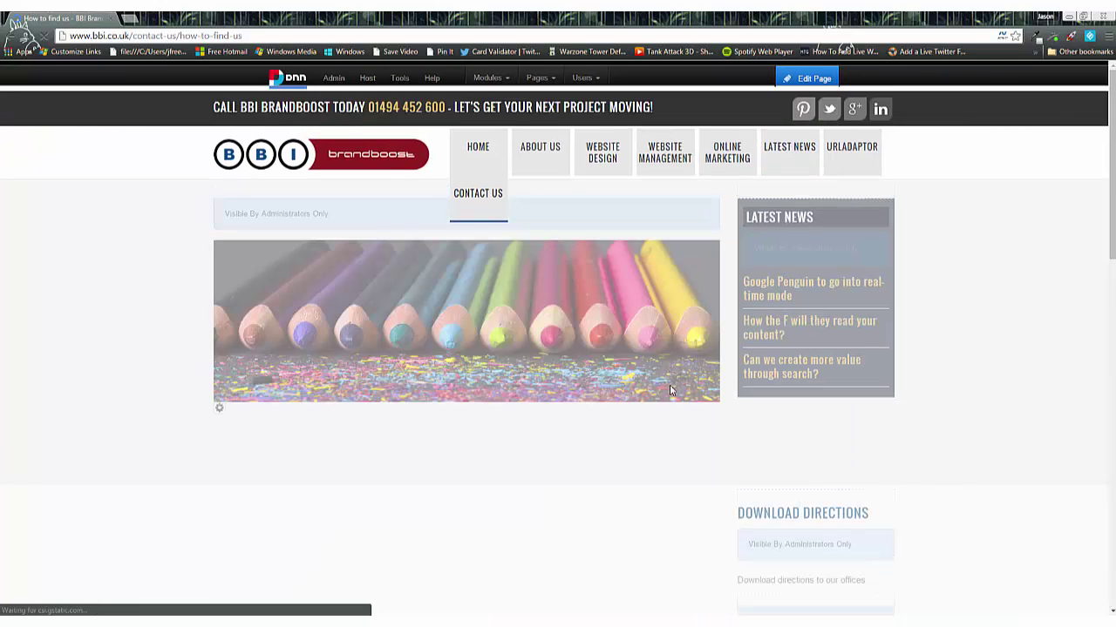
scroll(626, 488, "down", 1)
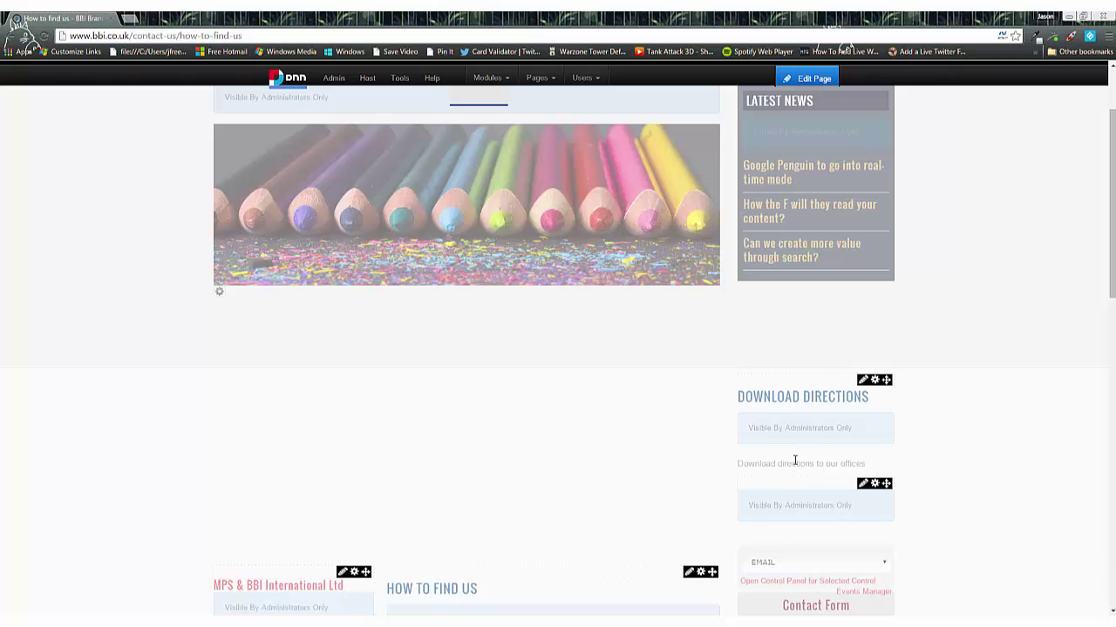
Select the 'Download directions to our offices' line in the editor and open the Document Manager
mouse_move(862, 380)
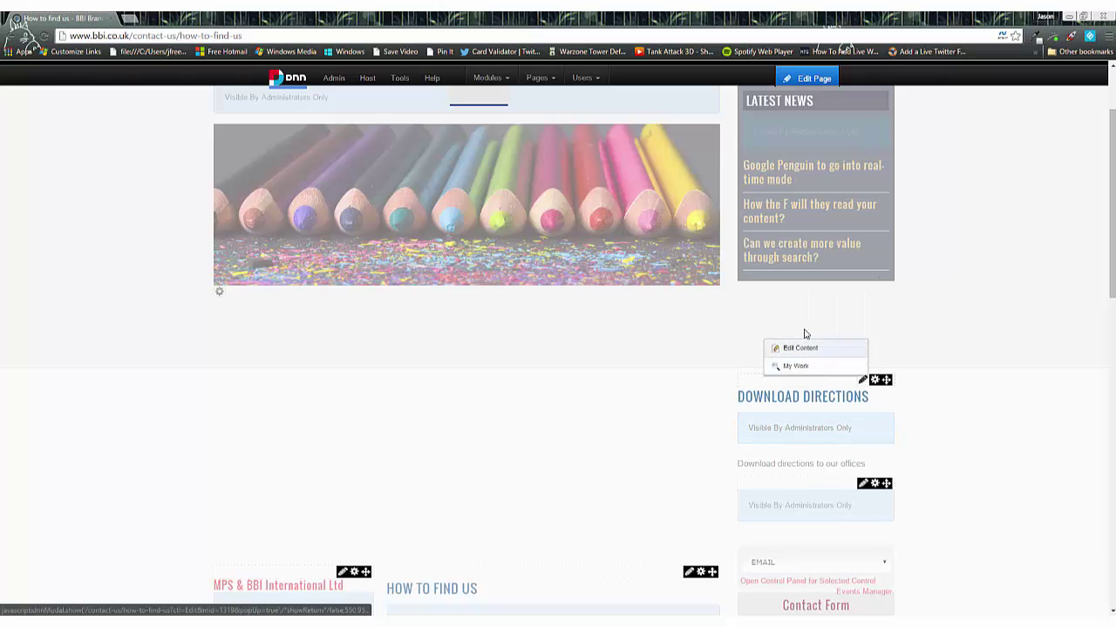
left_click(825, 350)
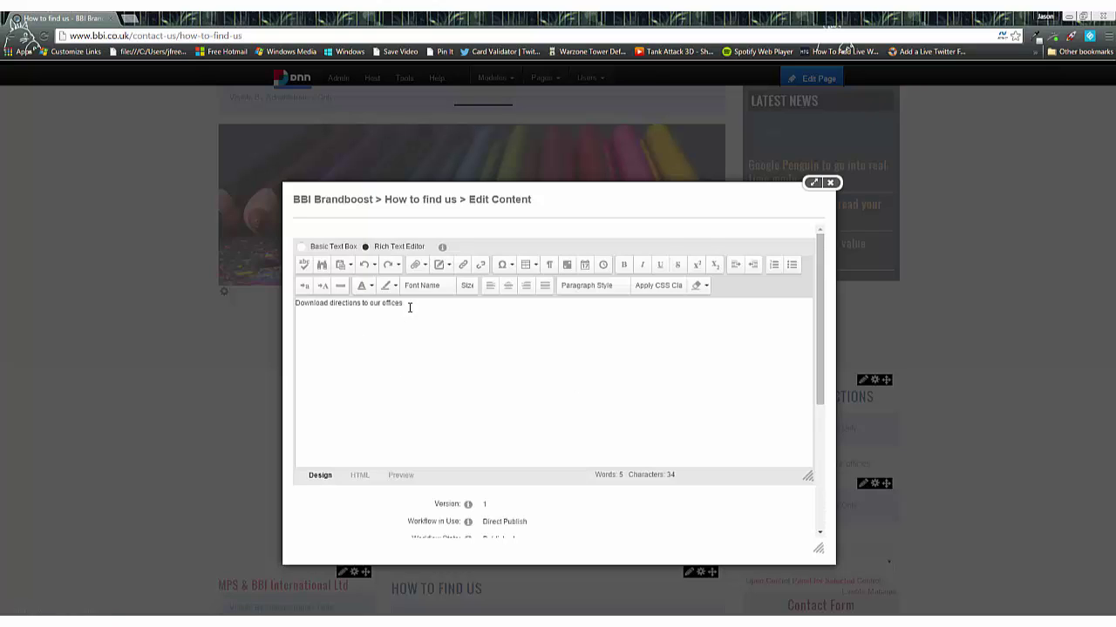
left_click_drag(410, 307, 282, 308)
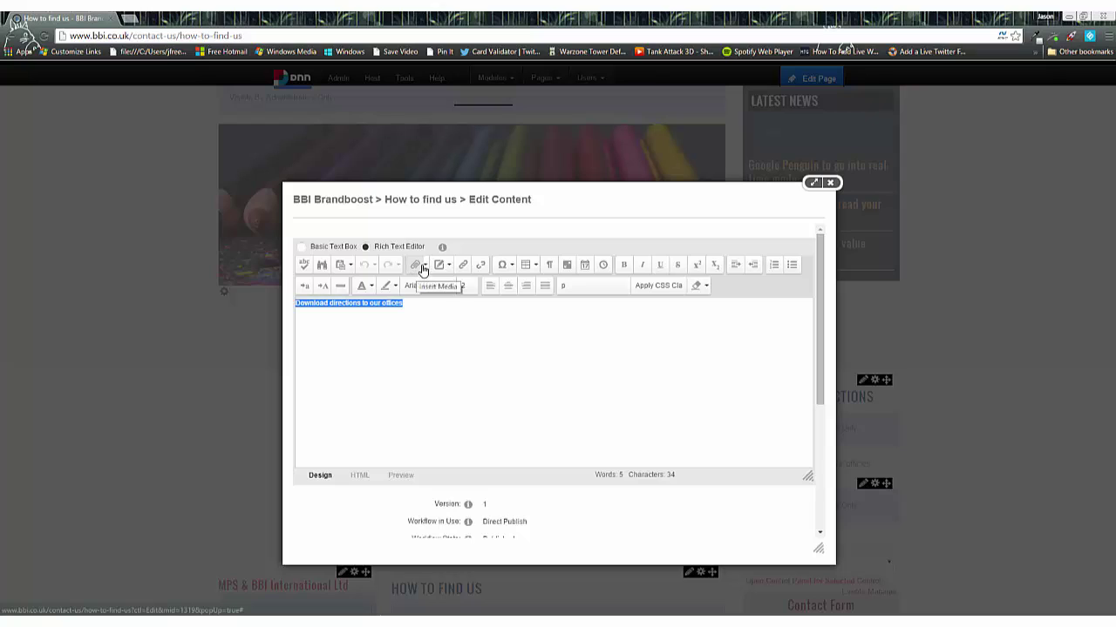
left_click(427, 267)
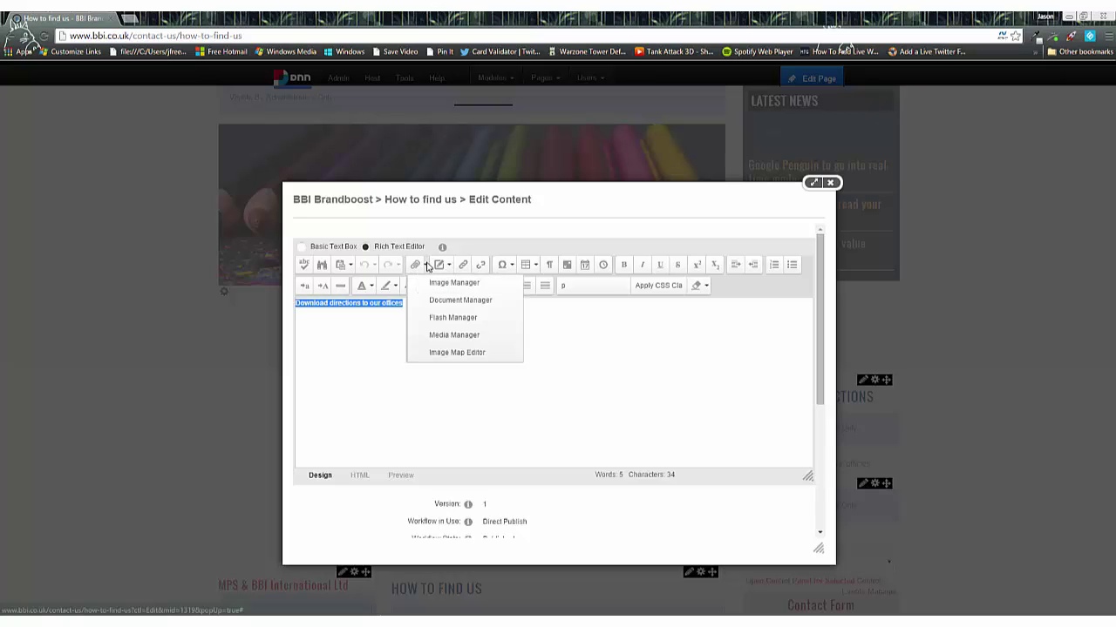
left_click(463, 300)
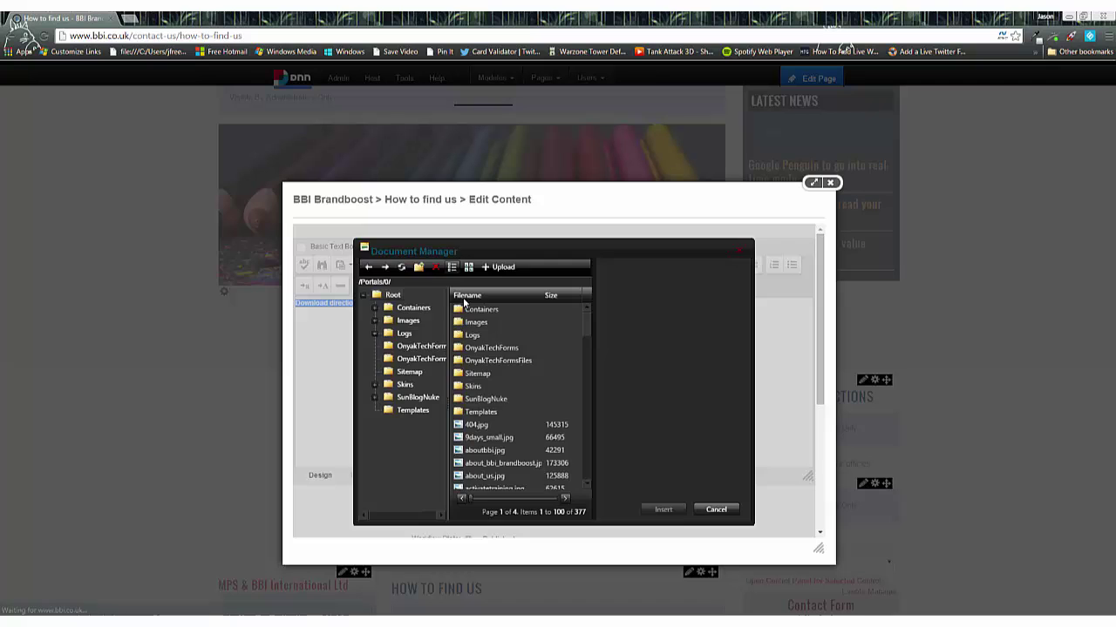
Upload BBI_how_to_find_us.pdf from the Desktop into the portal root folder
left_click(499, 266)
left_click(585, 316)
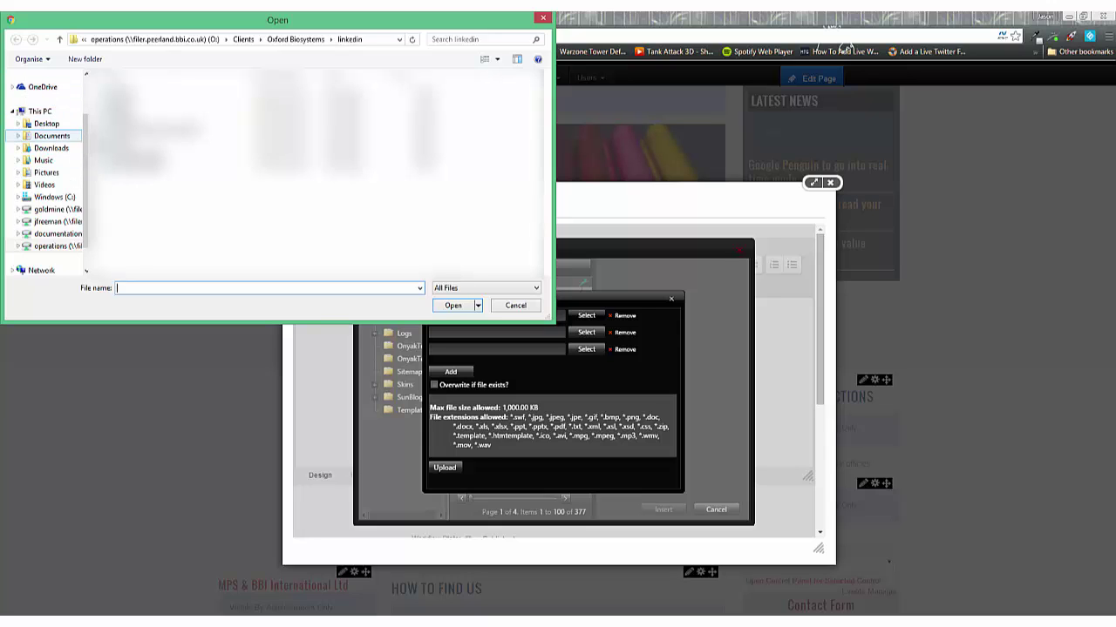
left_click(47, 124)
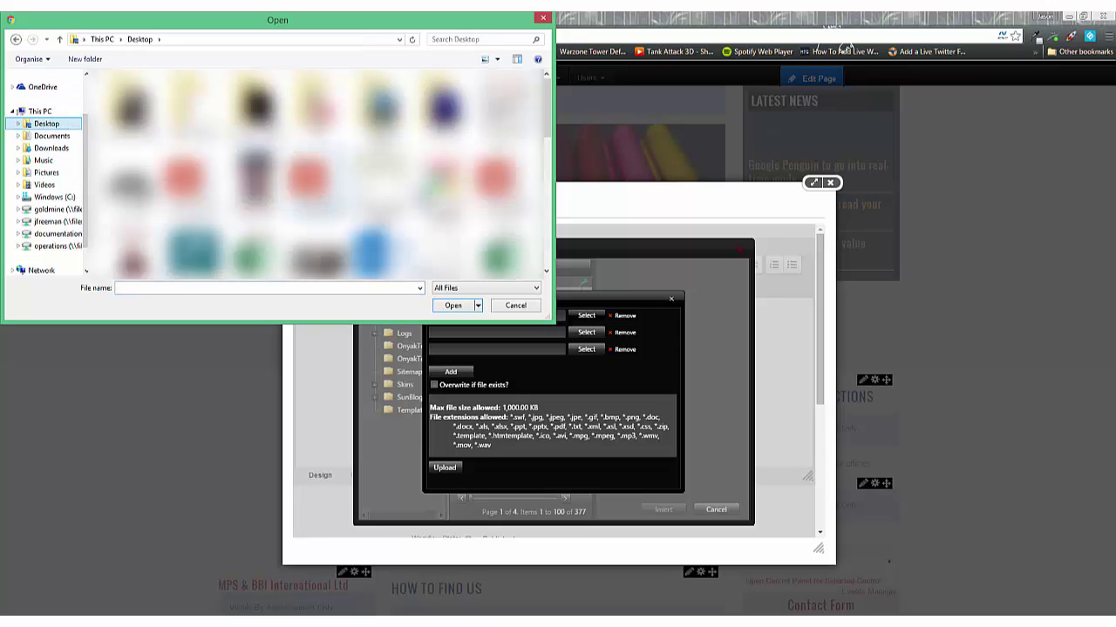
mouse_move(547, 120)
left_mouse_down()
mouse_move(547, 148)
mouse_move(552, 133)
left_mouse_up()
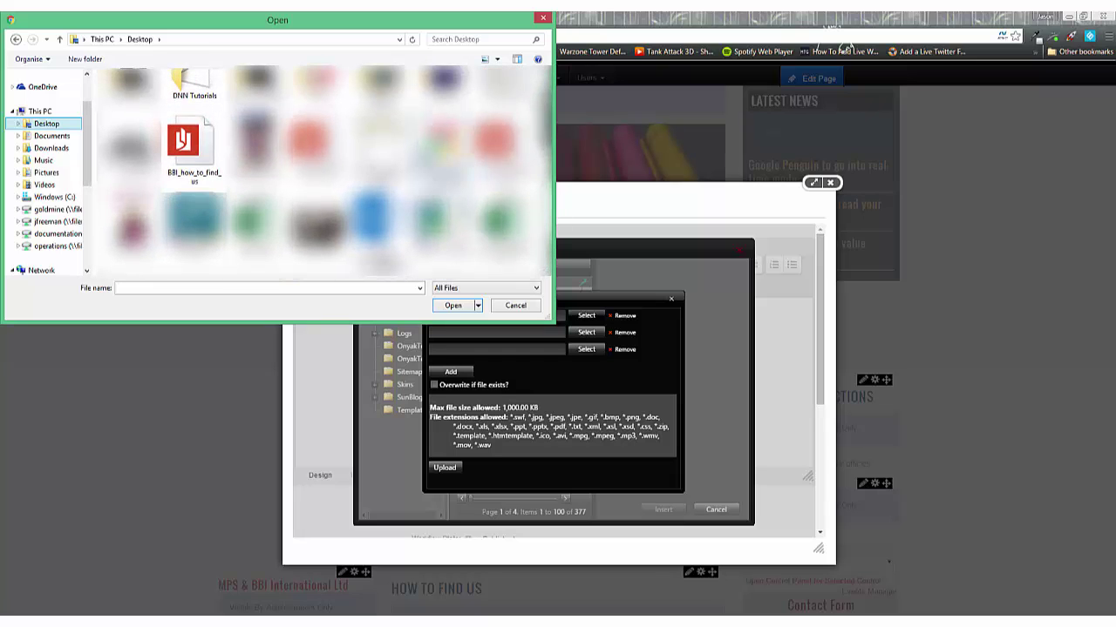
left_click(188, 147)
left_click(463, 313)
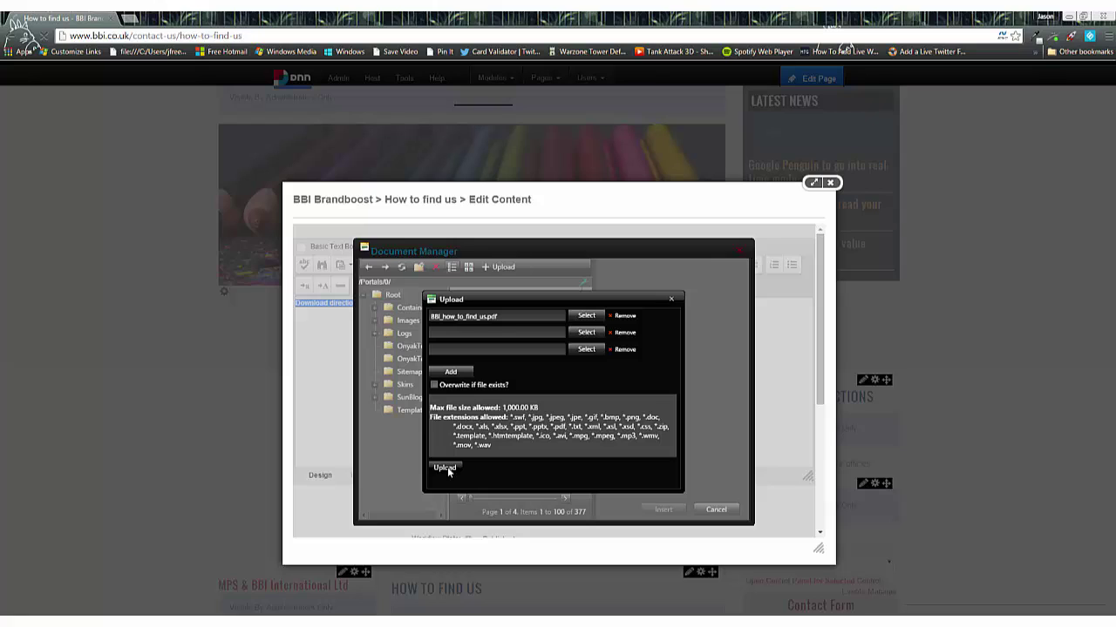
left_click(445, 468)
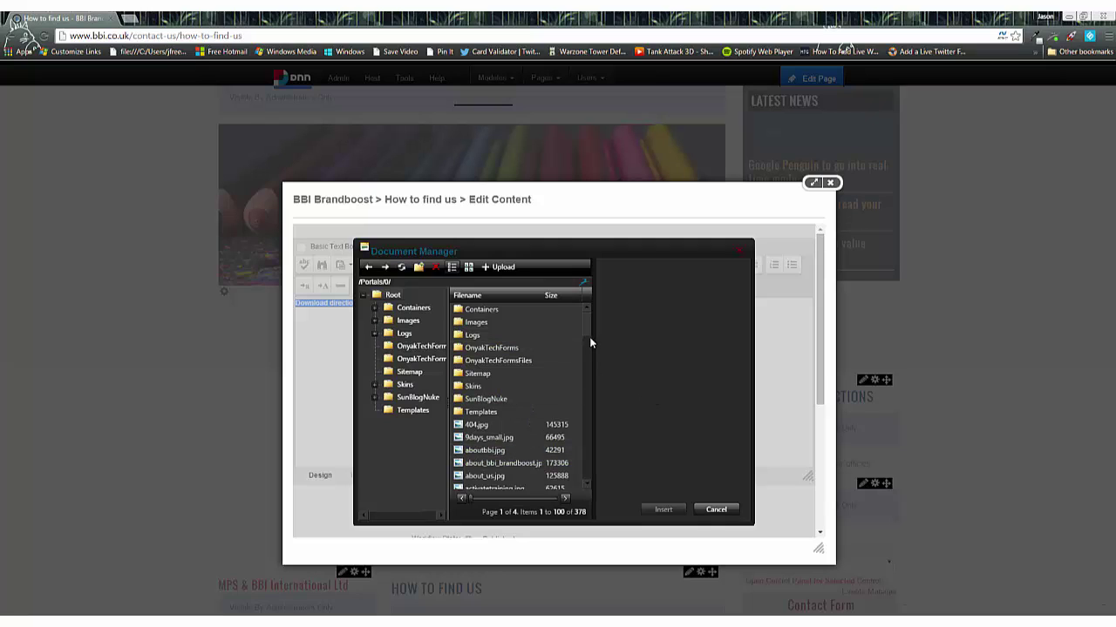
Link the text to BBI_how_to_find_us.pdf in a New Window with tooltip 'Download directions to BBI's offices'
left_click_drag(588, 326, 589, 367)
left_click(562, 498)
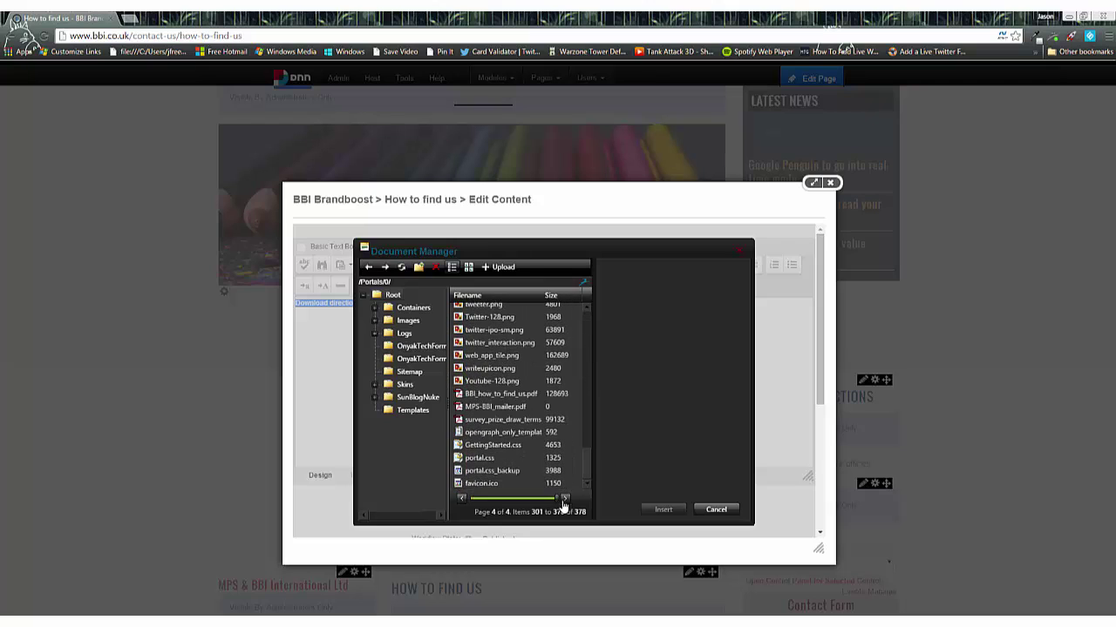
left_click(505, 394)
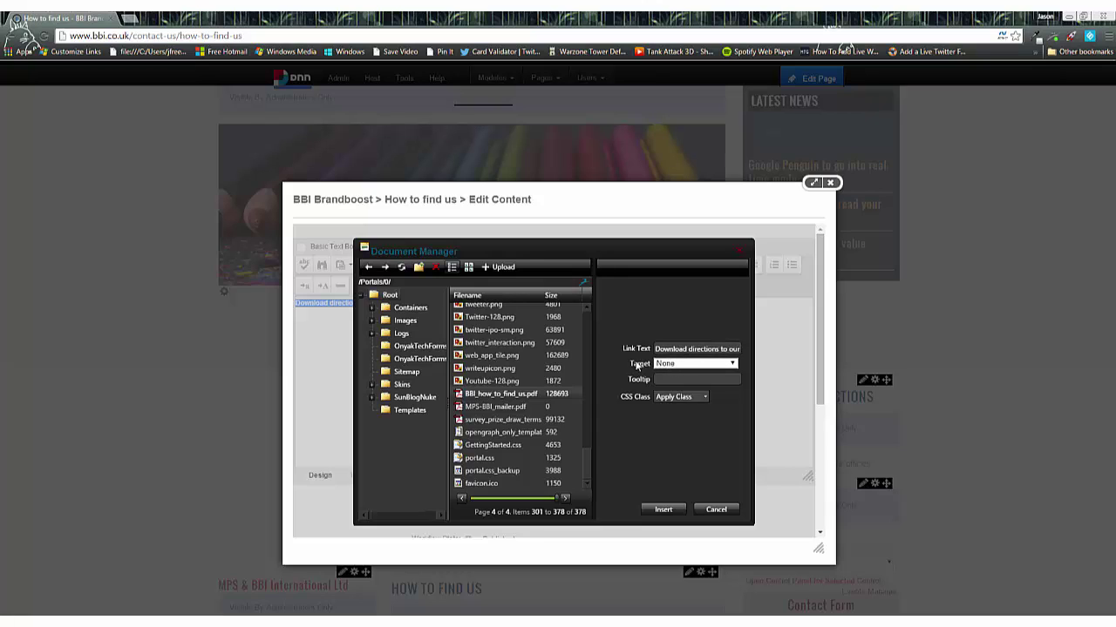
left_click(691, 366)
left_click(704, 407)
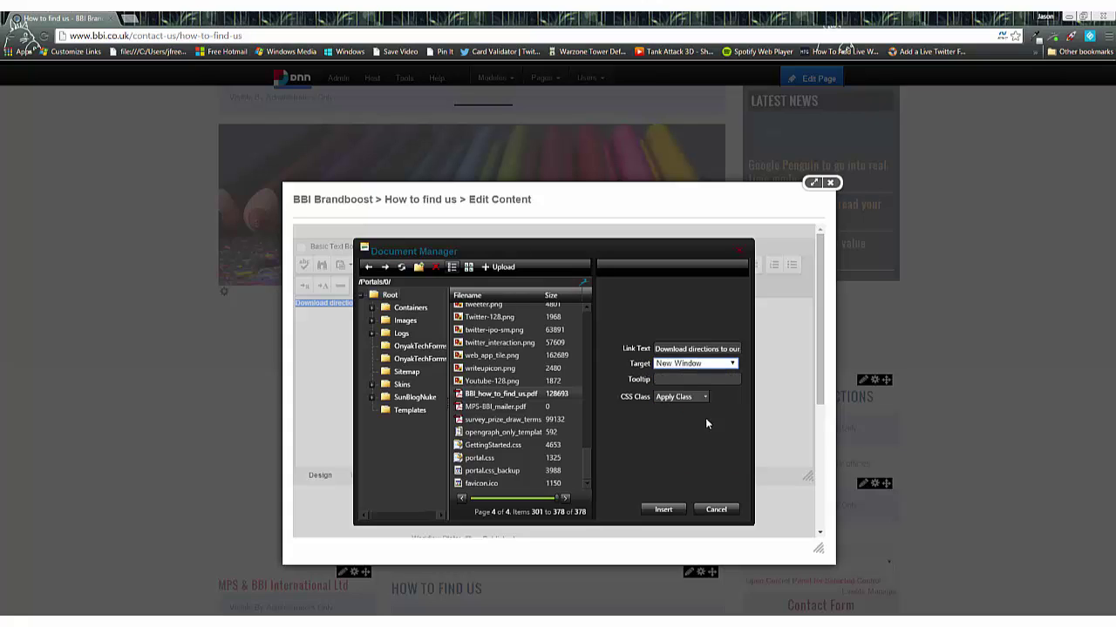
left_click(678, 380)
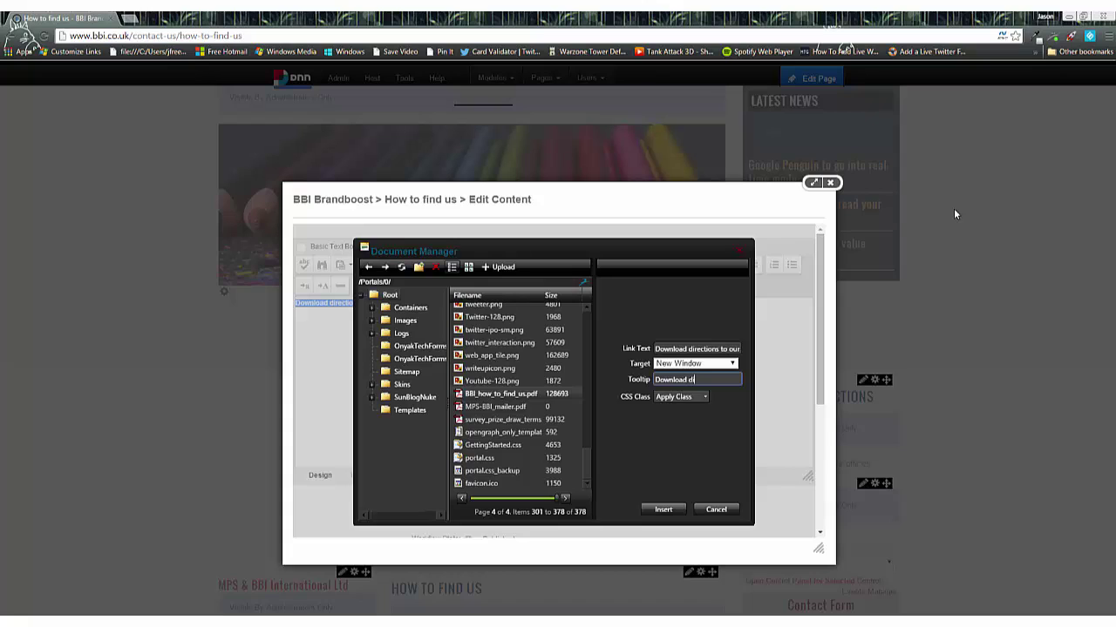
type("Download directions to BBI's offices")
left_click(668, 512)
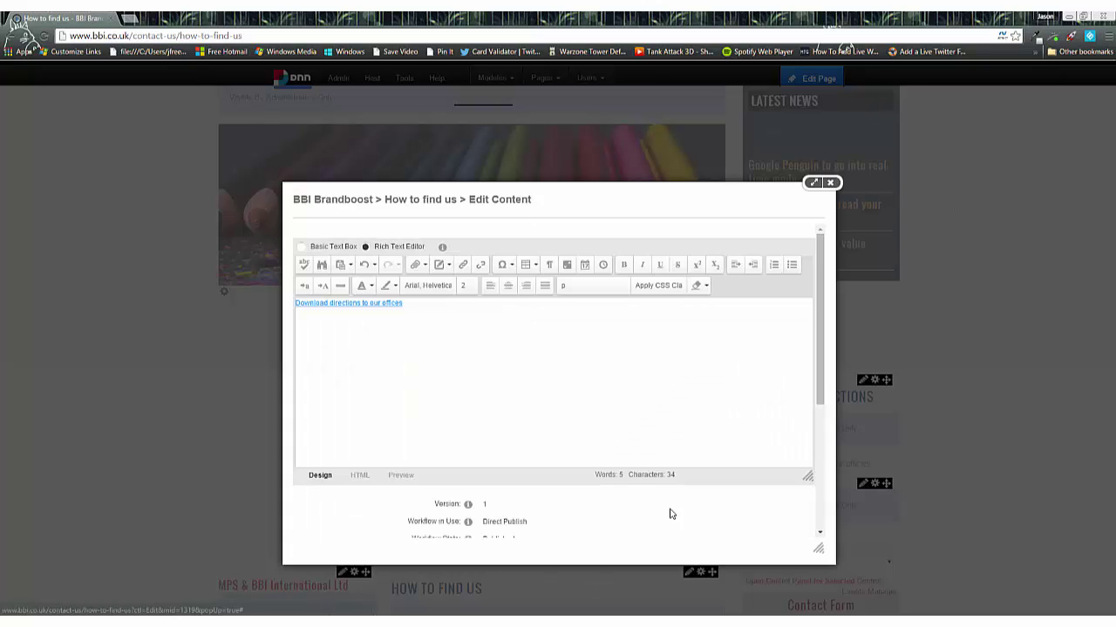
Save the linked module content and close edit mode
scroll(356, 501, "down", 2)
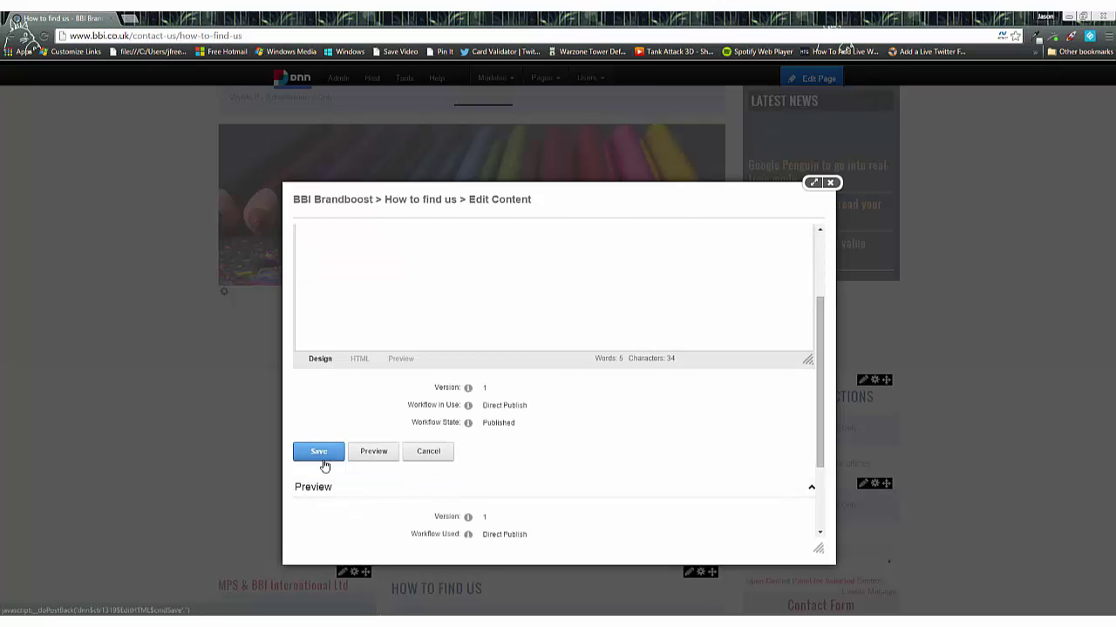
left_click(321, 459)
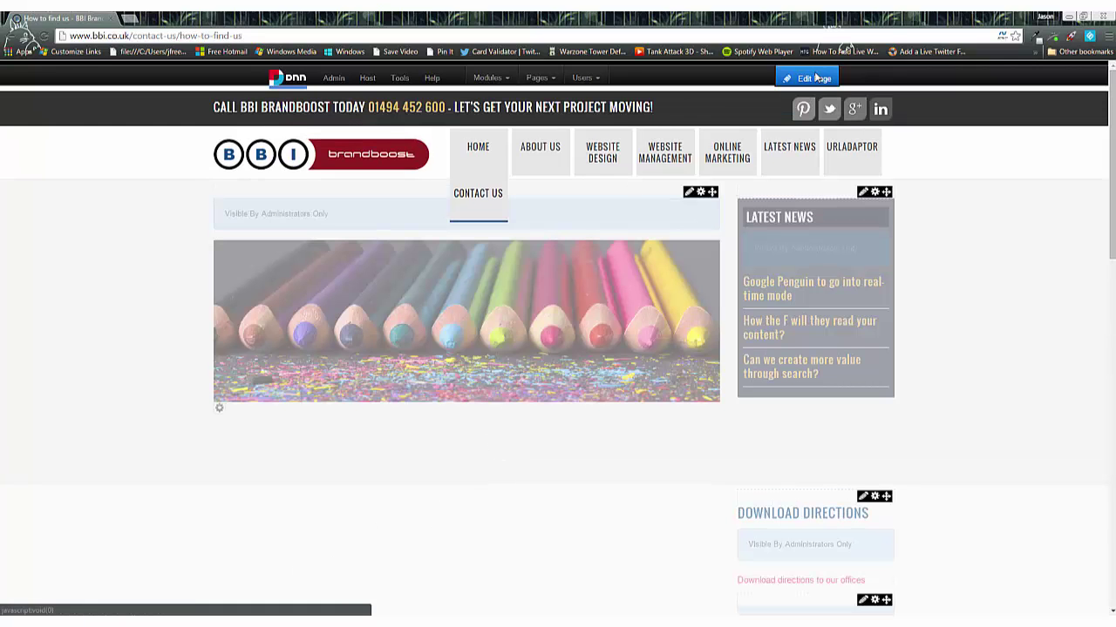
mouse_move(815, 79)
left_click(797, 115)
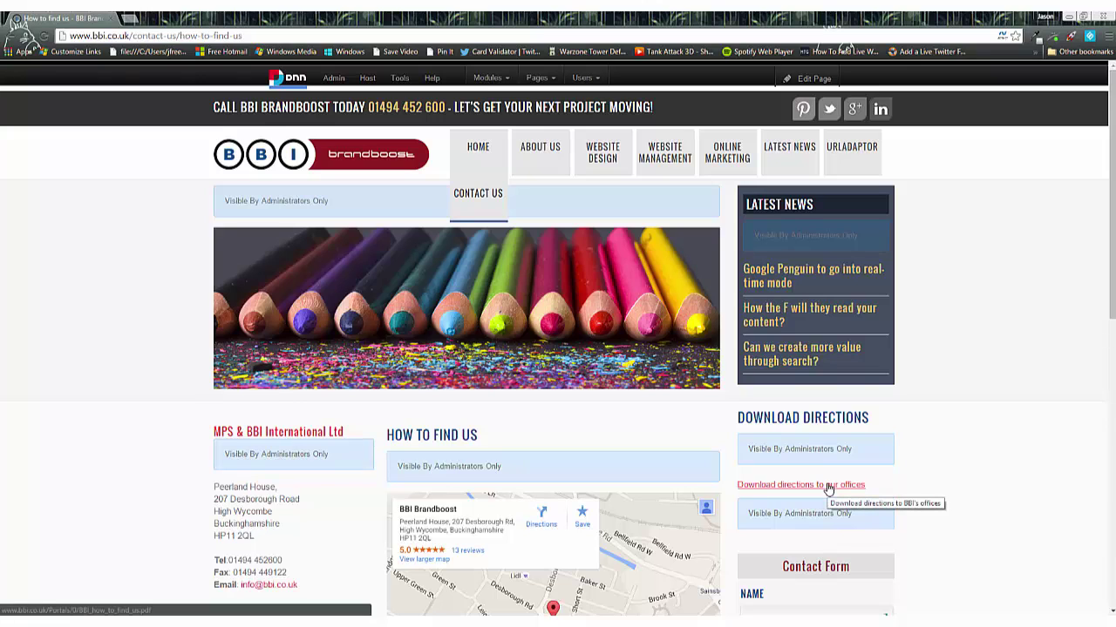
Follow the Download directions link to confirm the PDF opens in a new tab
left_click(827, 488)
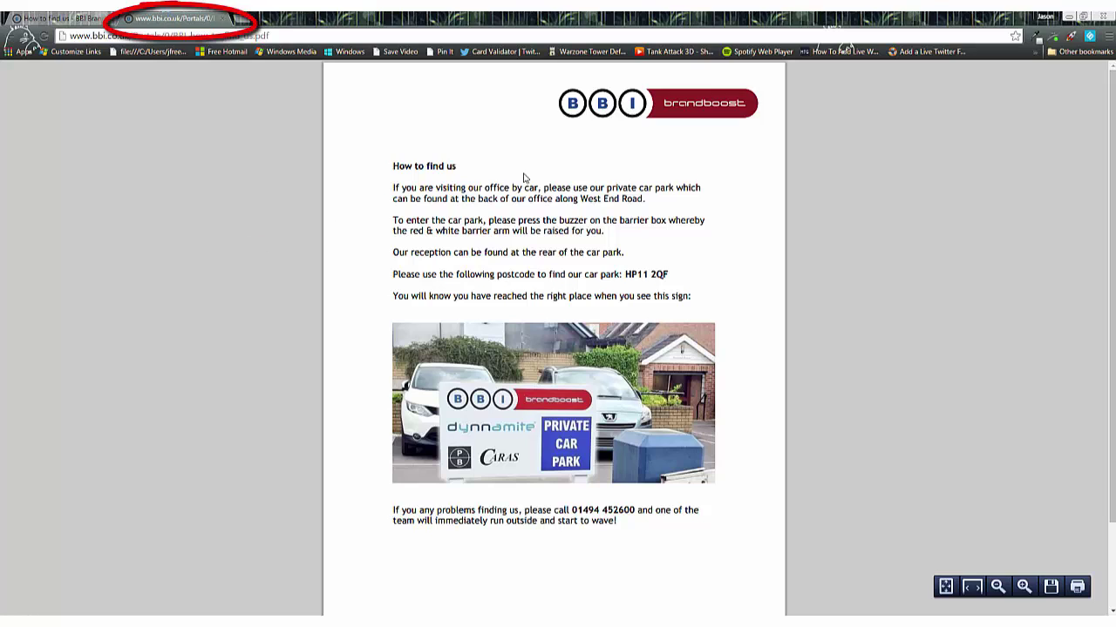
scroll(568, 180, "down", 3)
scroll(568, 180, "up", 3)
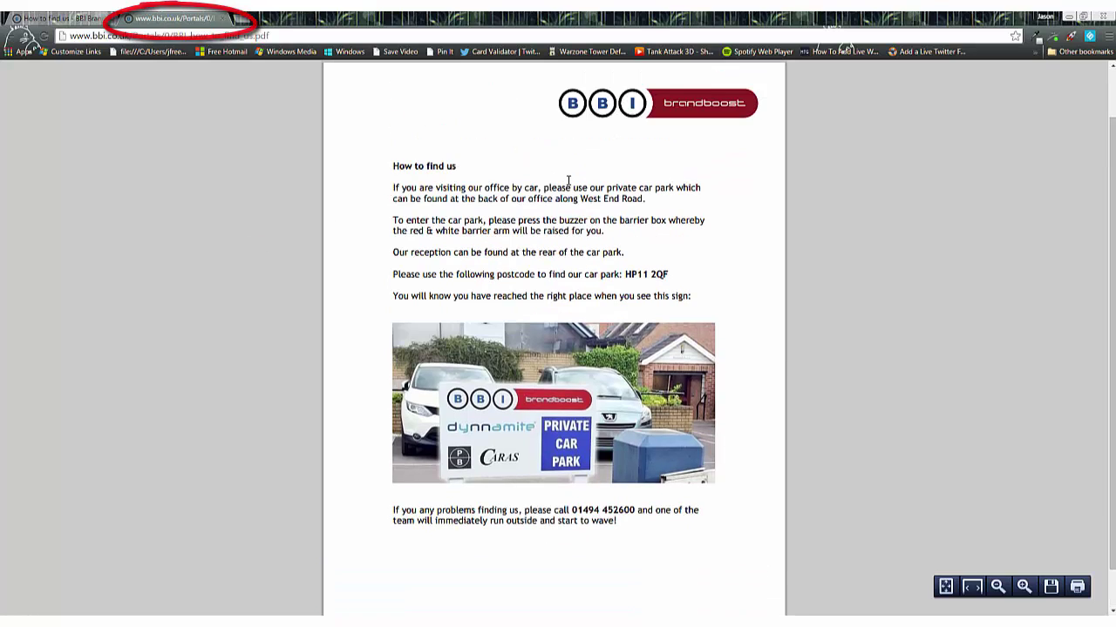